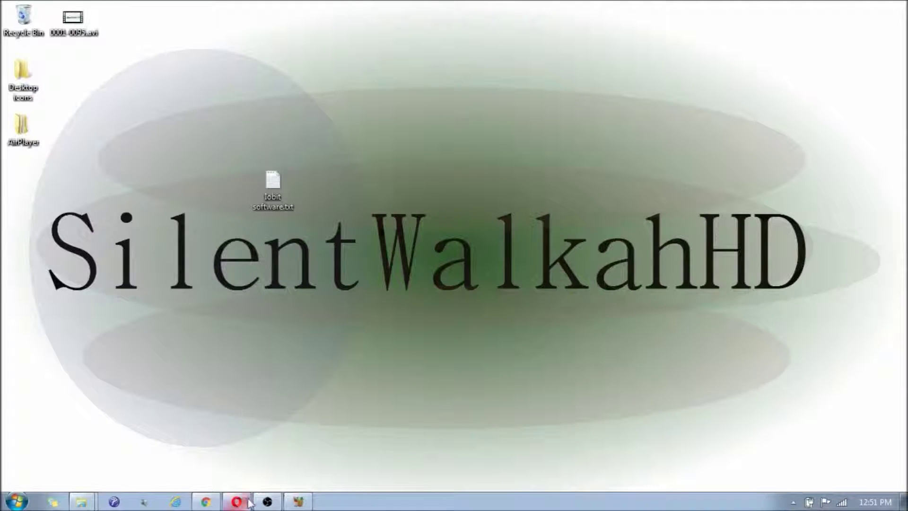
In Opera, close the MajorGeeks and Smart Defrag tabs and search Google for 'iobit uninstaller'.
left_click(237, 502)
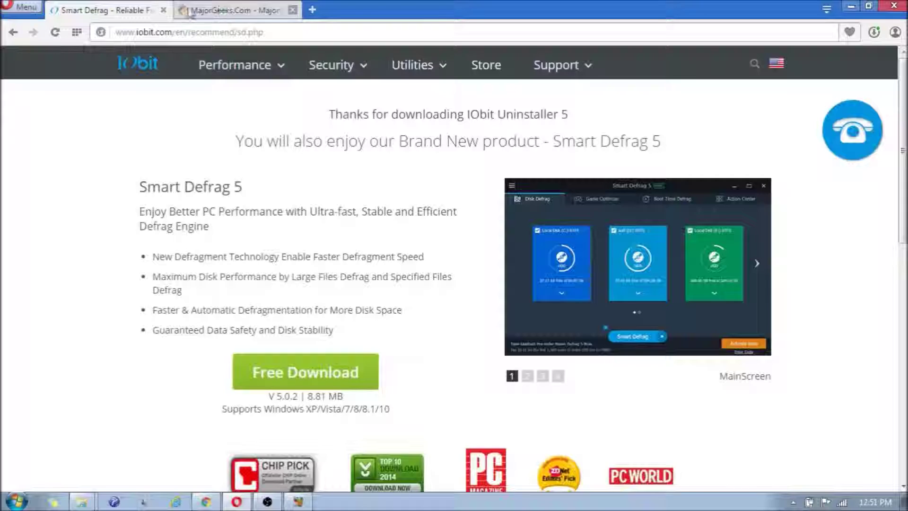
left_click(292, 10)
left_click(184, 11)
left_click(163, 10)
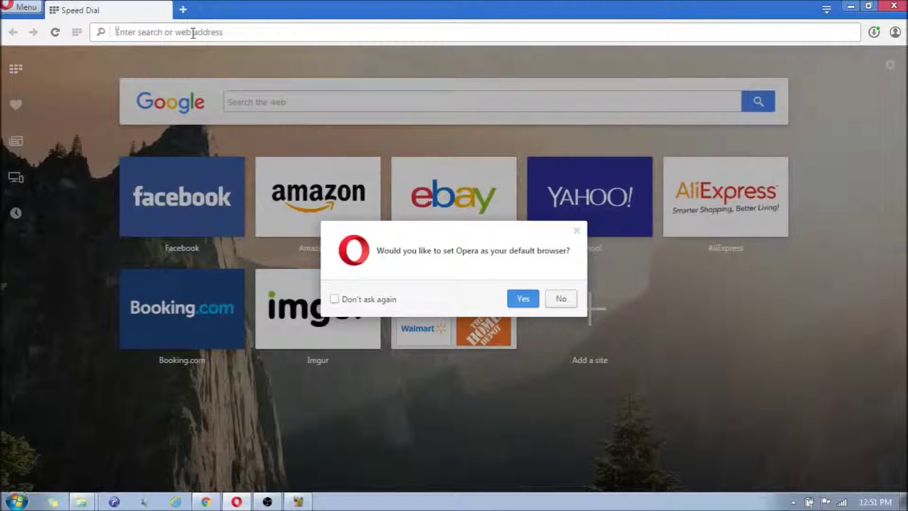
type("iobit uninsta")
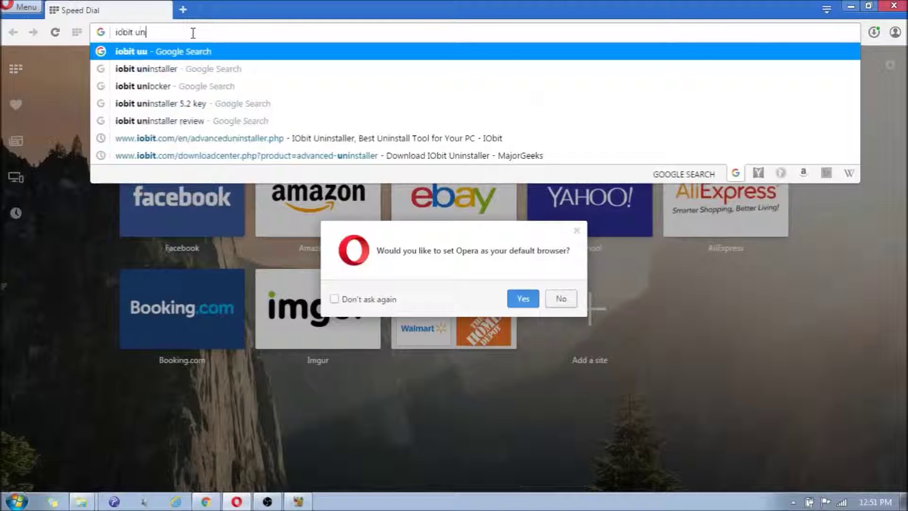
type("ller")
key("Return")
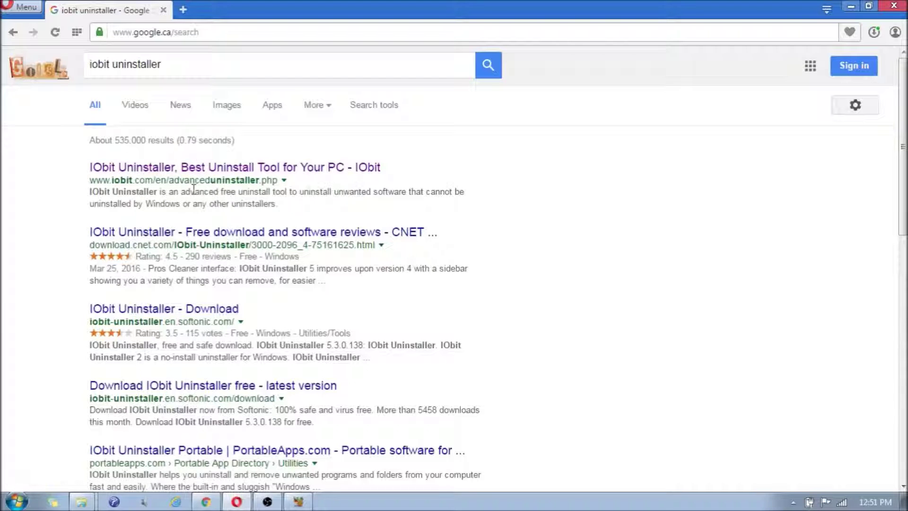
Open the official iobit.com IObit Uninstaller result and start its Free Download.
left_click(217, 170)
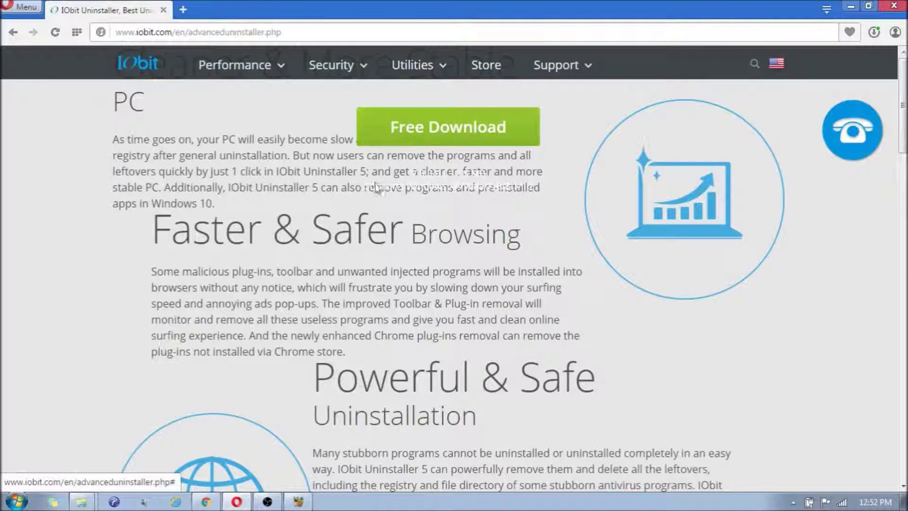
left_click(428, 122)
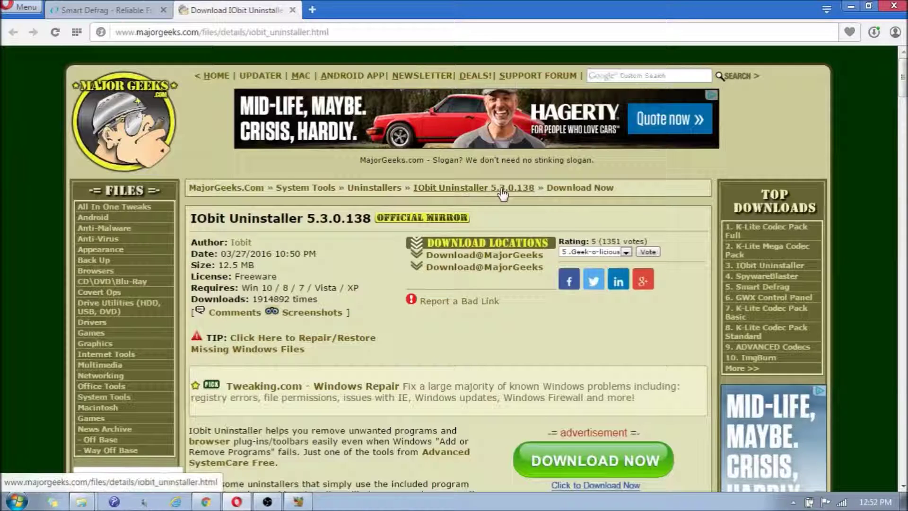
Download the IObit Uninstaller 5.3.0.138 installer from MajorGeeks until it completes.
left_click(569, 190)
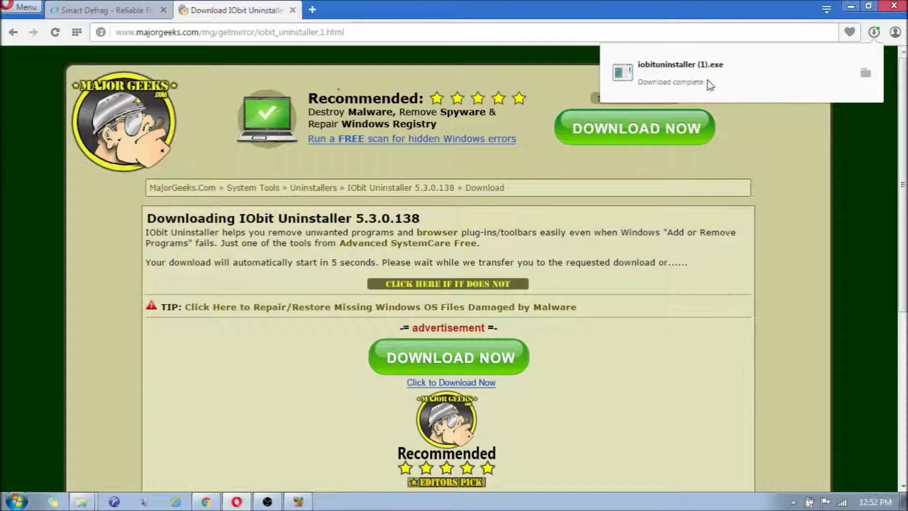
Open the Downloads folder and run iobituninstaller.exe to start IObit Uninstaller 5.3 setup.
left_click(864, 72)
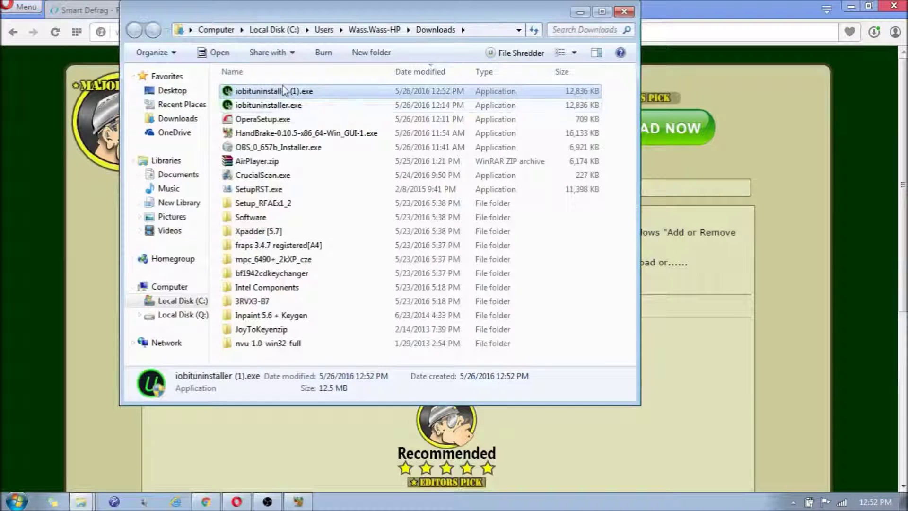
left_click(296, 105)
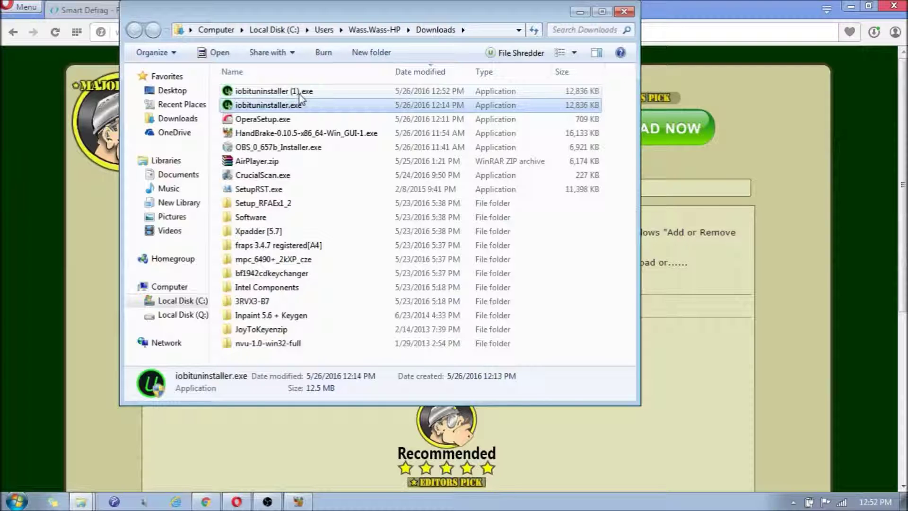
left_click(299, 95)
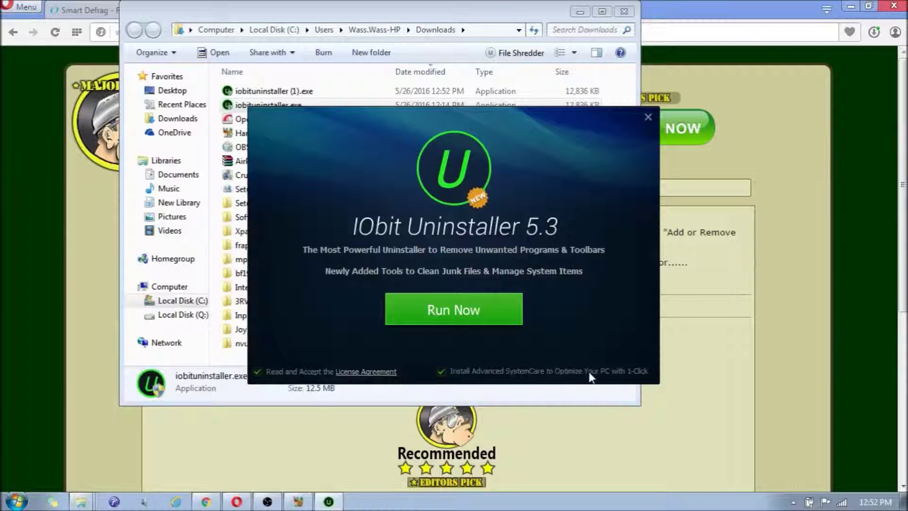
Install IObit Uninstaller without Advanced SystemCare, run it, and minimize Explorer and Opera.
left_click(442, 371)
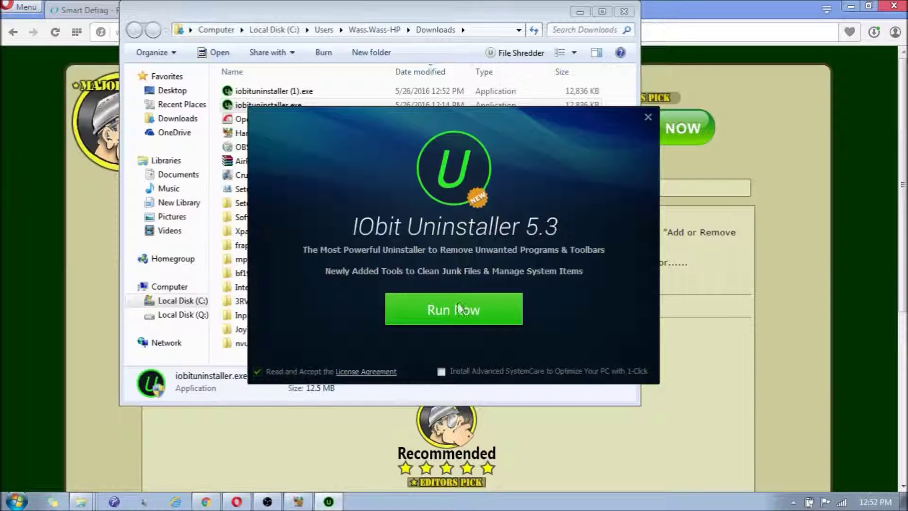
left_click(440, 318)
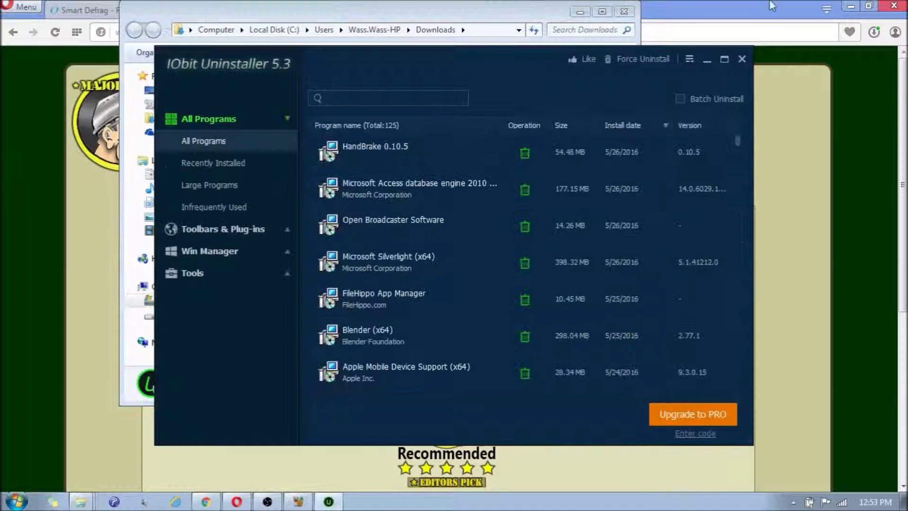
left_click(585, 12)
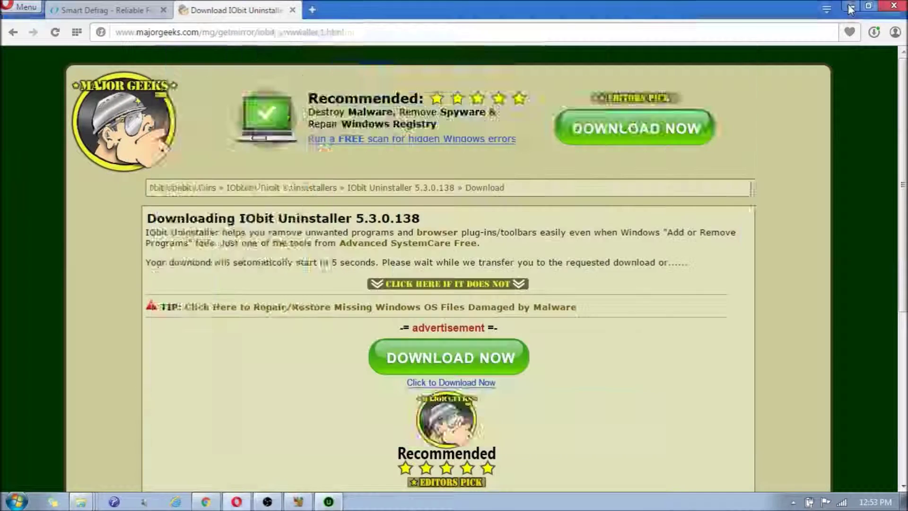
left_click(851, 6)
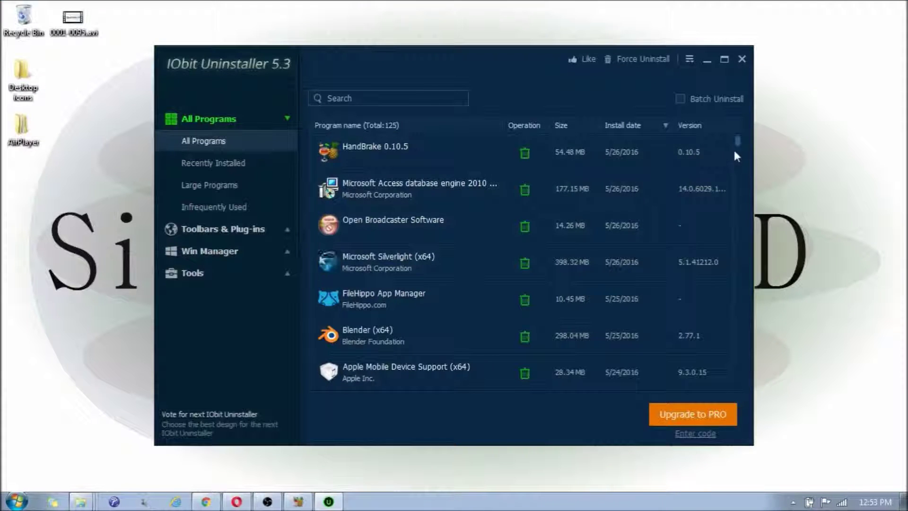
mouse_move(737, 140)
left_mouse_down()
mouse_move(733, 161)
mouse_move(737, 139)
left_mouse_up()
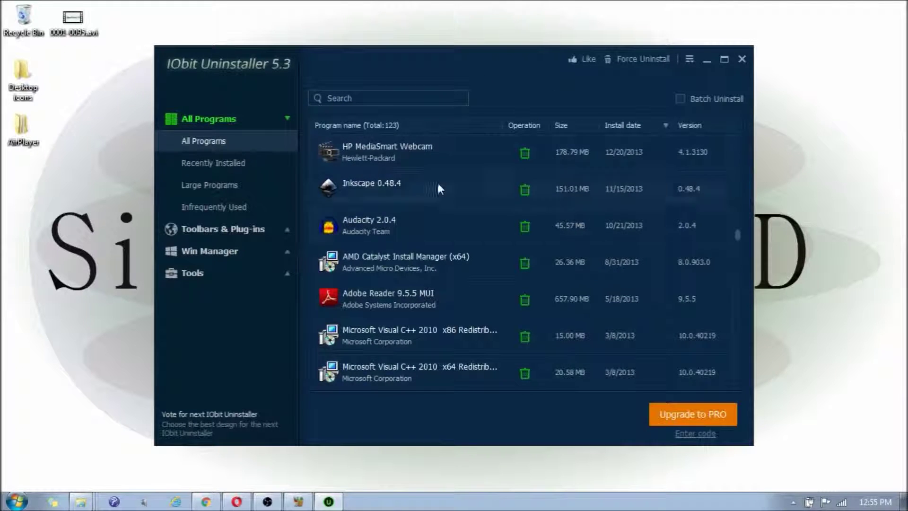
Find Unlocker 1.9.1 in the programs list and uninstall it.
scroll(441, 211, "down", 1)
scroll(441, 211, "down", 2)
scroll(441, 211, "down", 5)
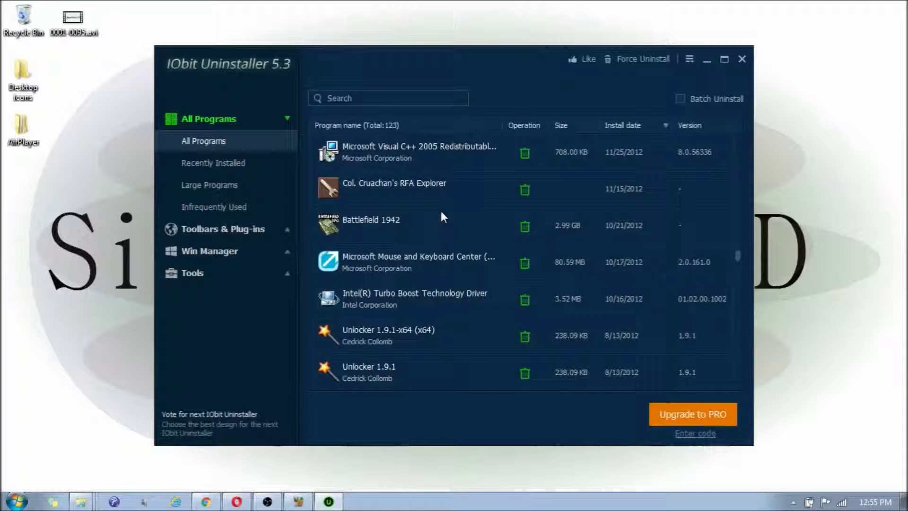
scroll(441, 211, "up", 1)
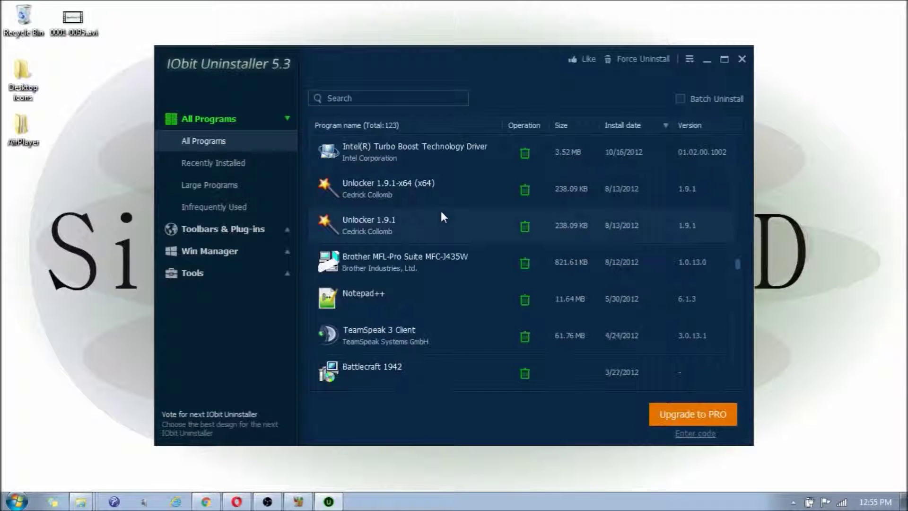
left_click(525, 226)
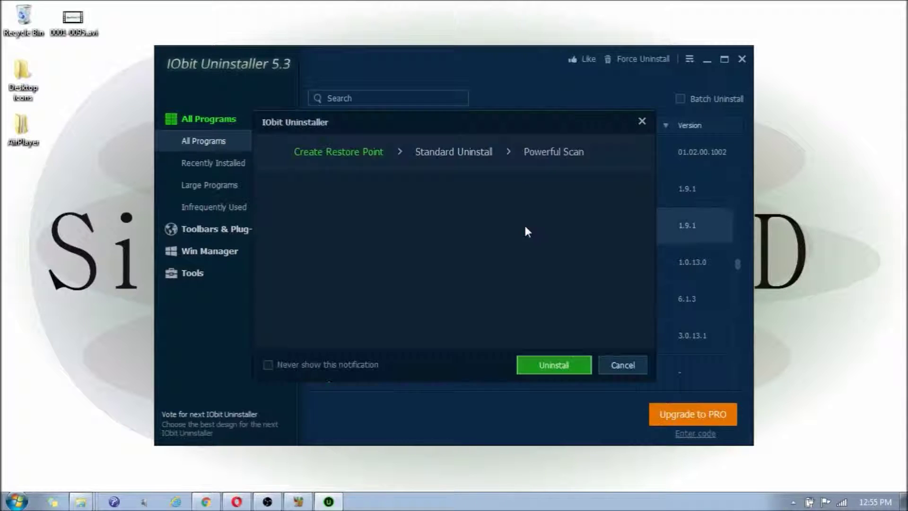
left_click(543, 362)
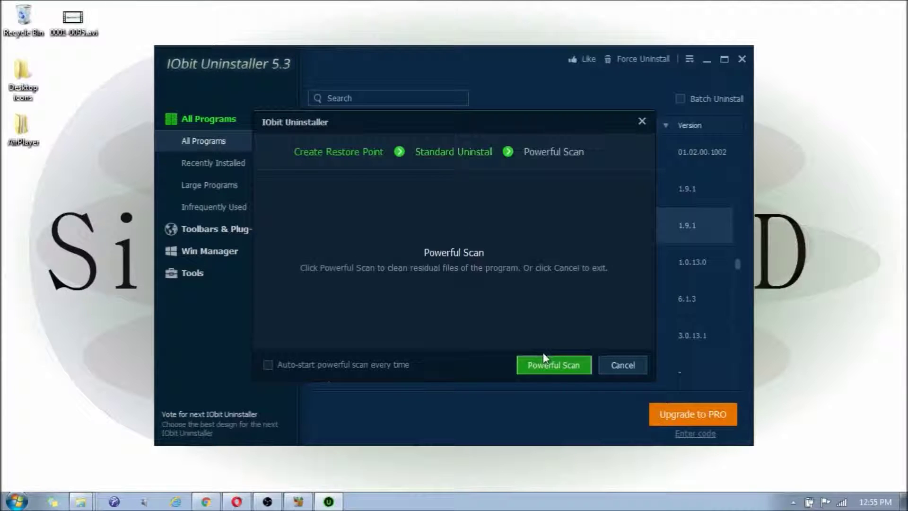
Run a Powerful Scan and delete all Unlocker 1.9.1 leftover files.
left_click(550, 365)
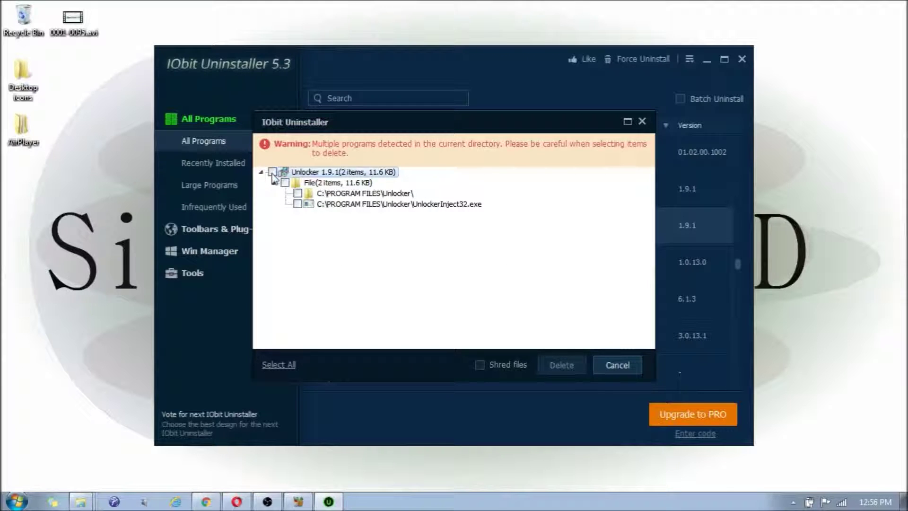
left_click(275, 182)
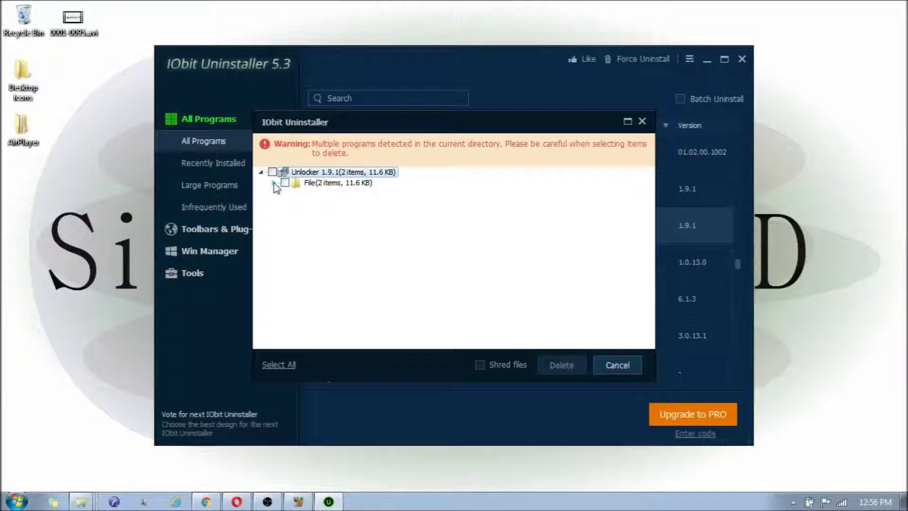
left_click(274, 182)
left_click(272, 172)
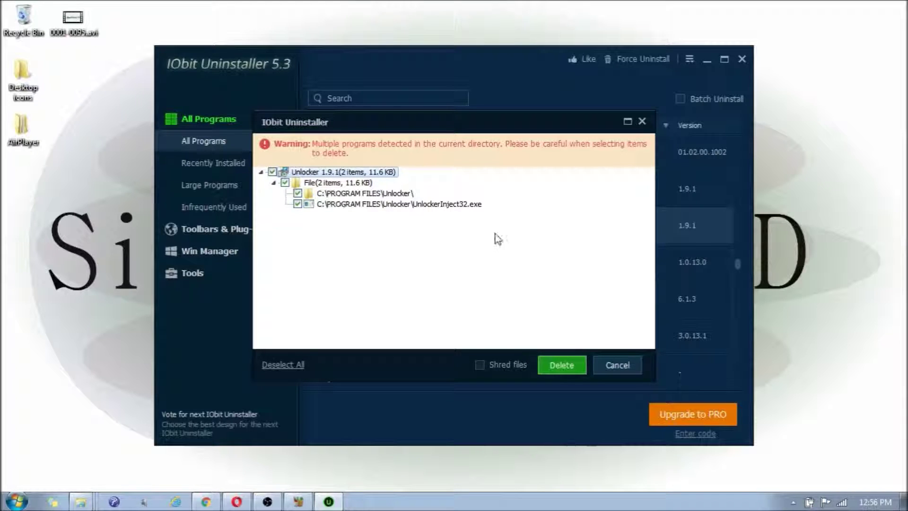
left_click(569, 366)
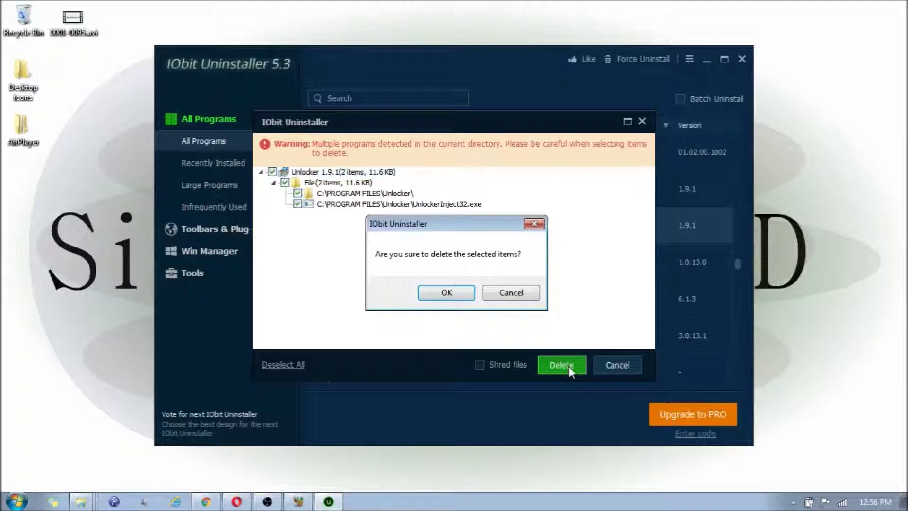
left_click(452, 295)
left_click(612, 366)
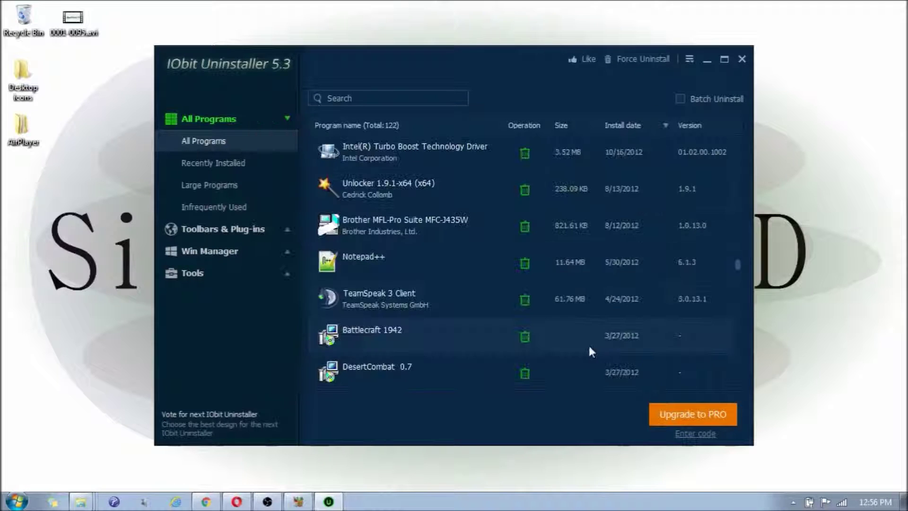
Uninstall Unlocker 1.9.1-x64 and delete its 9 leftover registry entries via Powerful Scan.
left_click(525, 191)
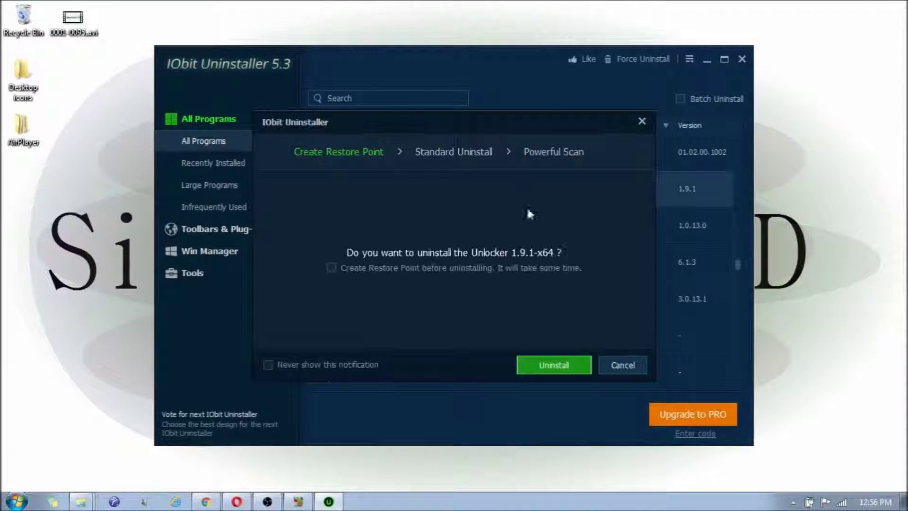
left_click(568, 365)
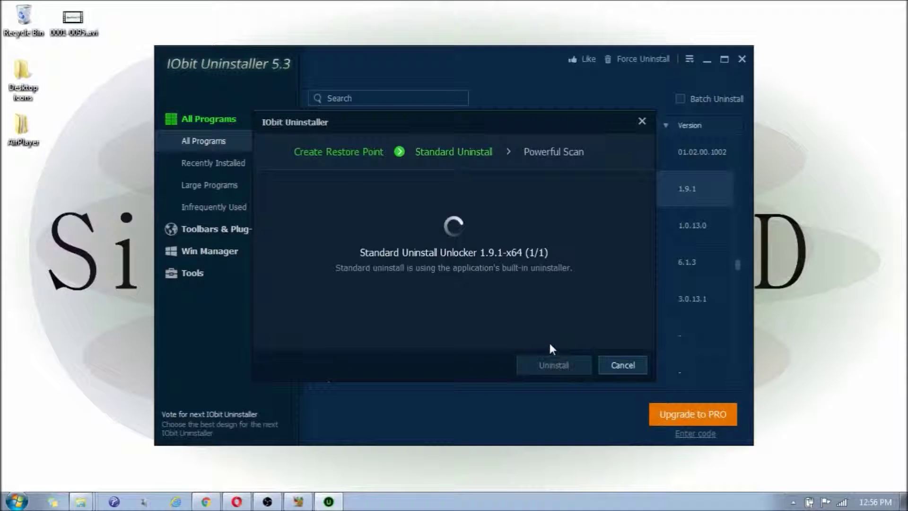
left_click(558, 368)
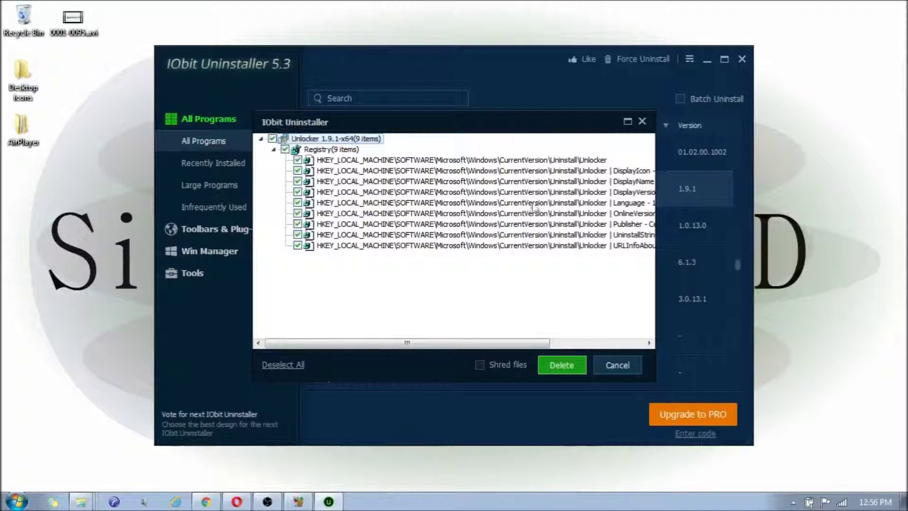
left_click(562, 365)
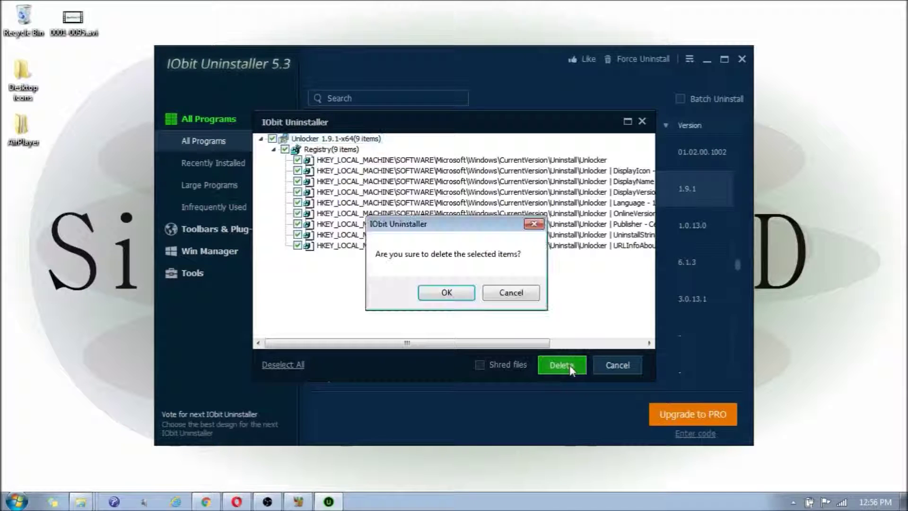
left_click(430, 294)
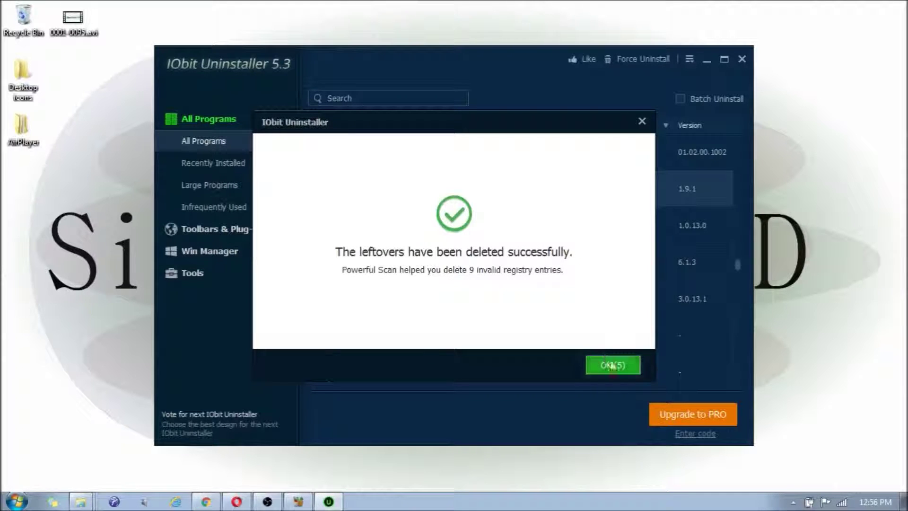
left_click(615, 364)
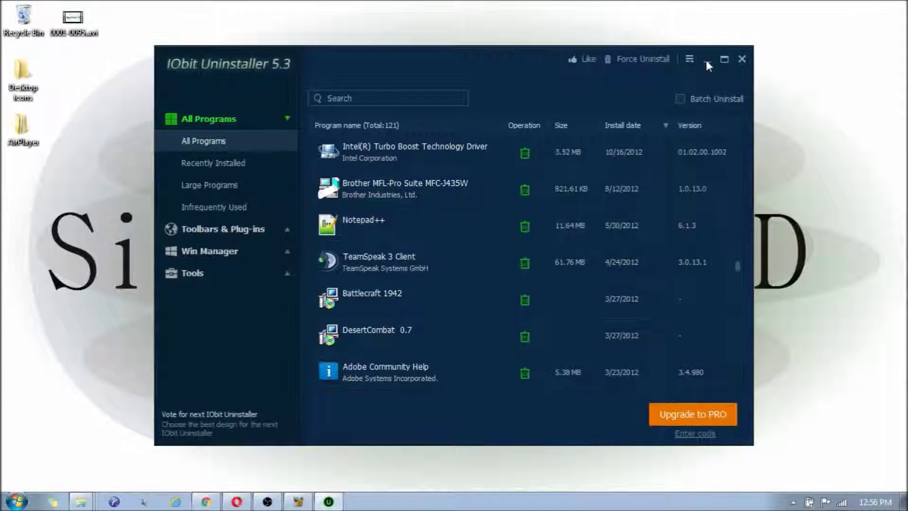
Minimize IObit Uninstaller to show the desktop with Iobit software.txt.
left_click(706, 60)
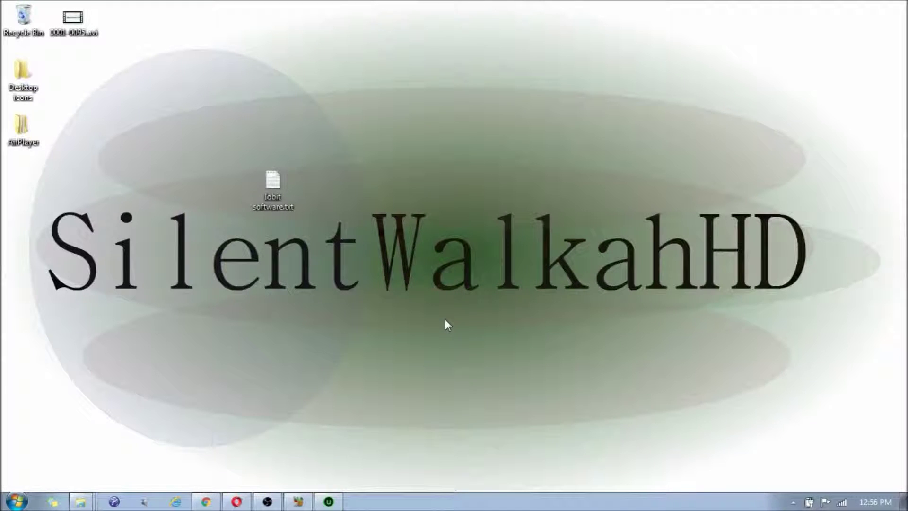